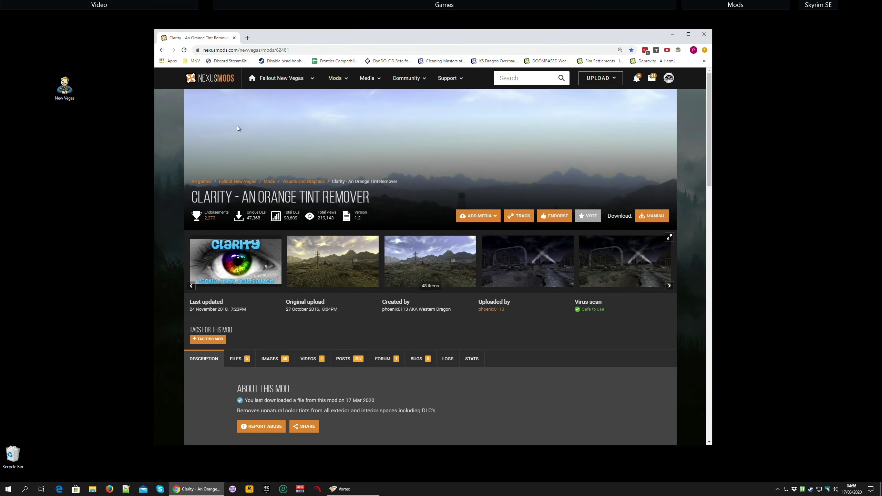
- Download the standard Clarity main file from its Nexus Mods page through the mod manager
click(236, 359)
scroll(292, 322, down, 3)
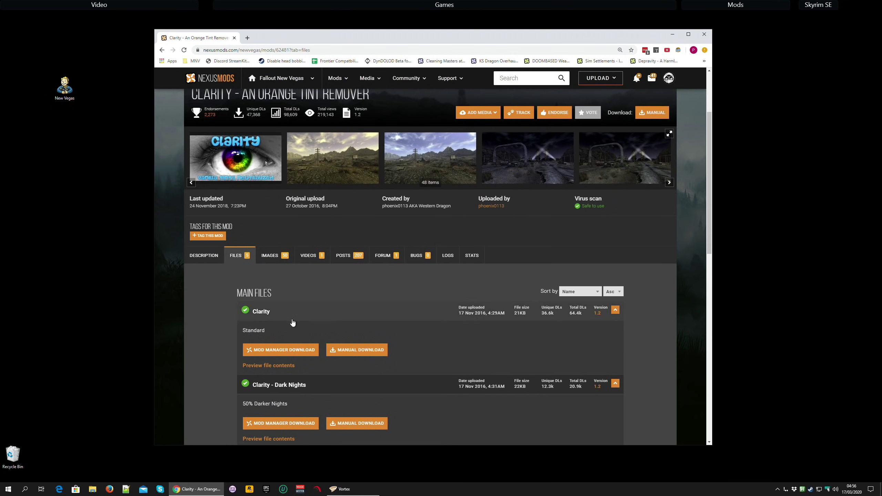
click(286, 349)
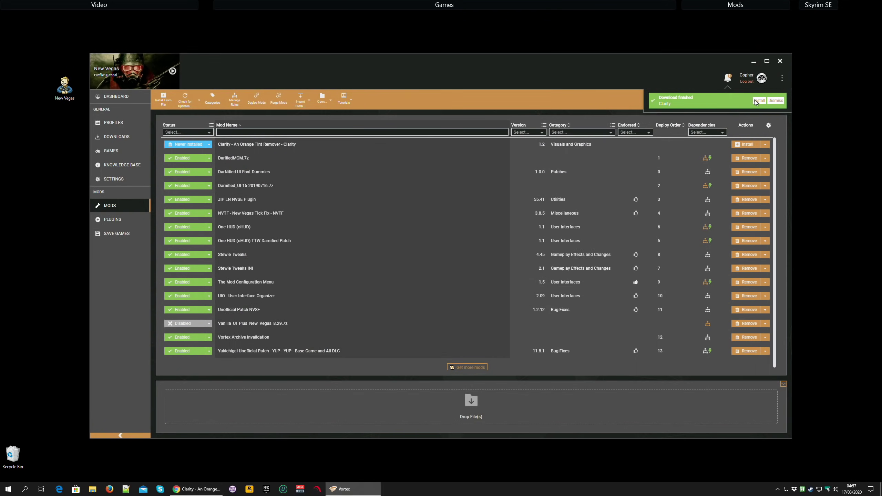
- Install and enable the downloaded Clarity mod in Vortex, and launch New Vegas
click(758, 101)
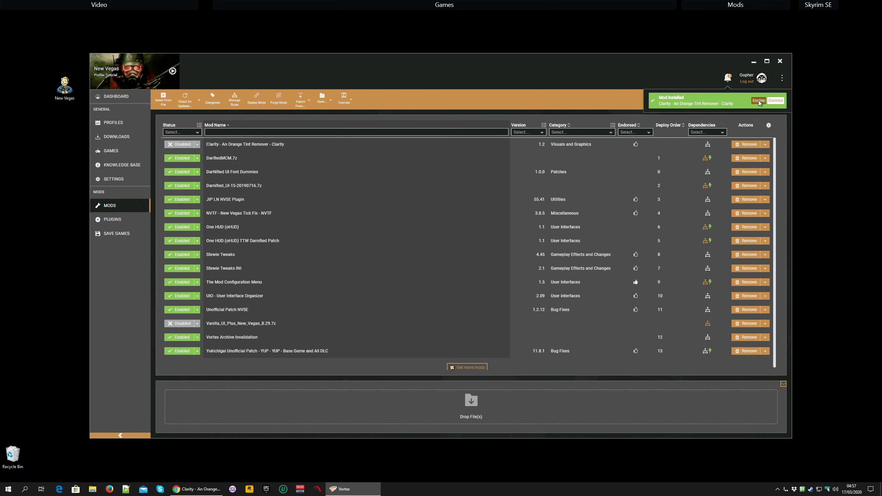
click(759, 100)
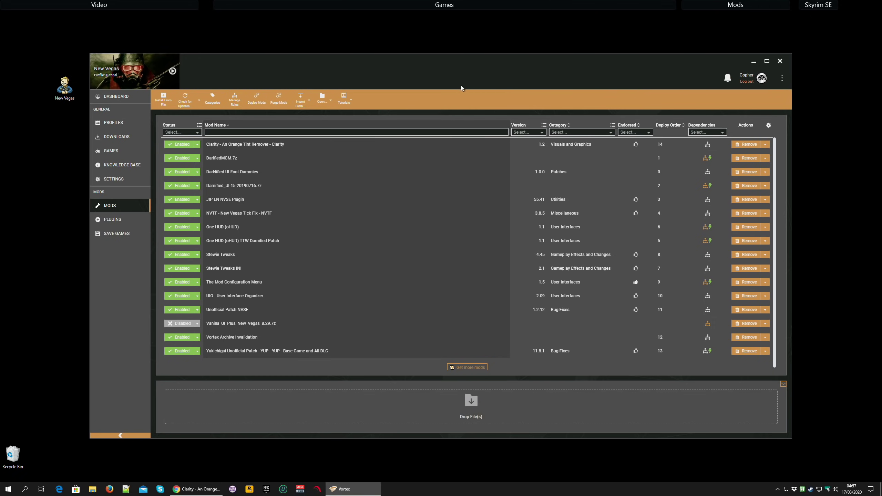
double_click(67, 93)
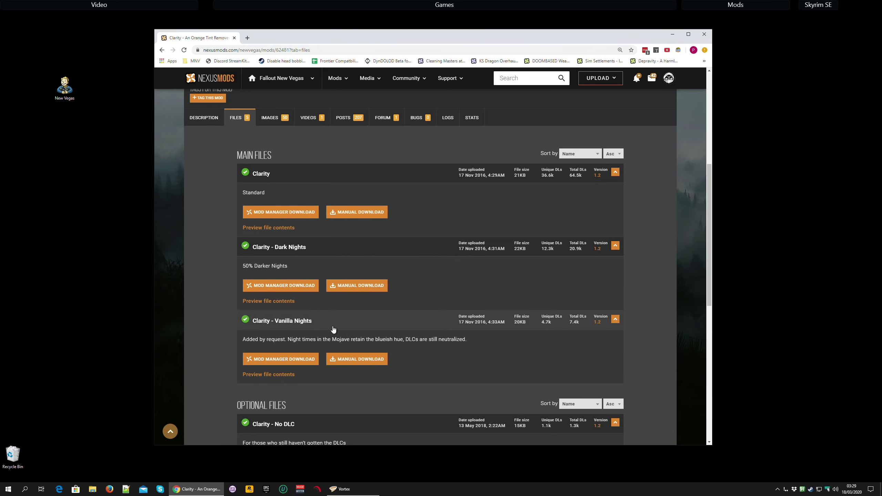
- Download the Clarity - Dark Nights file through the mod manager and dismiss its download notification in Vortex
scroll(215, 287, up, 3)
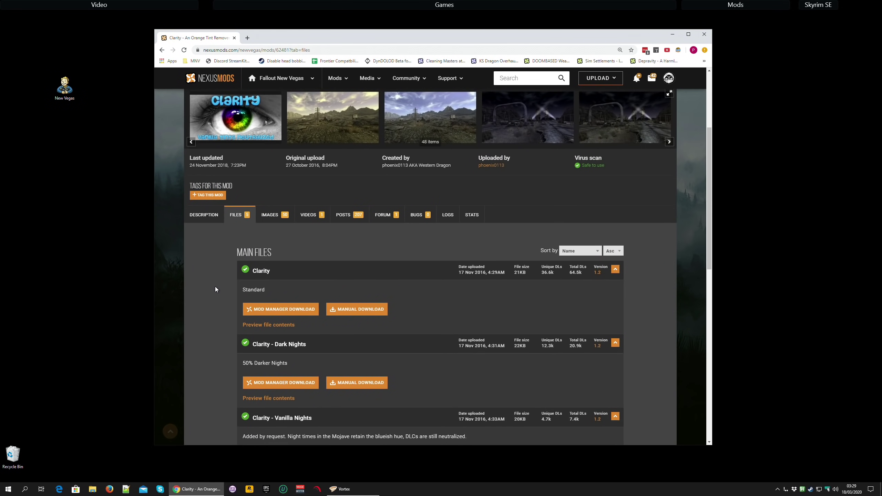
scroll(215, 292, down, 2)
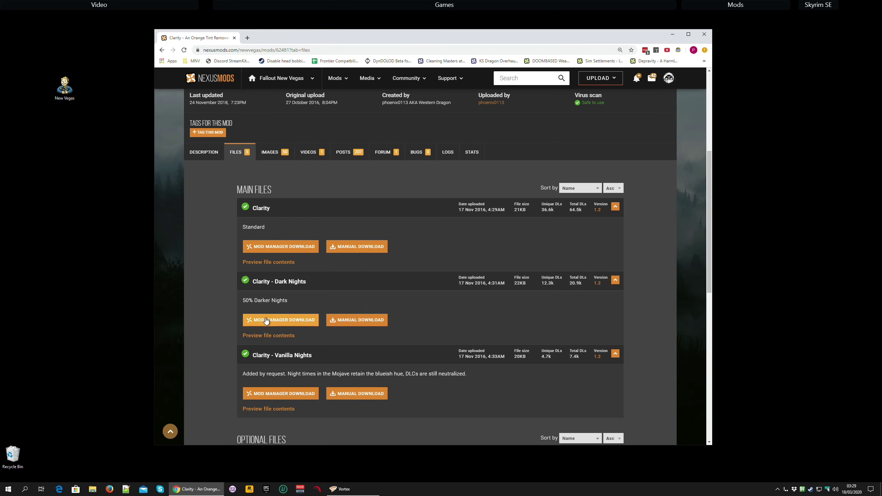
click(292, 322)
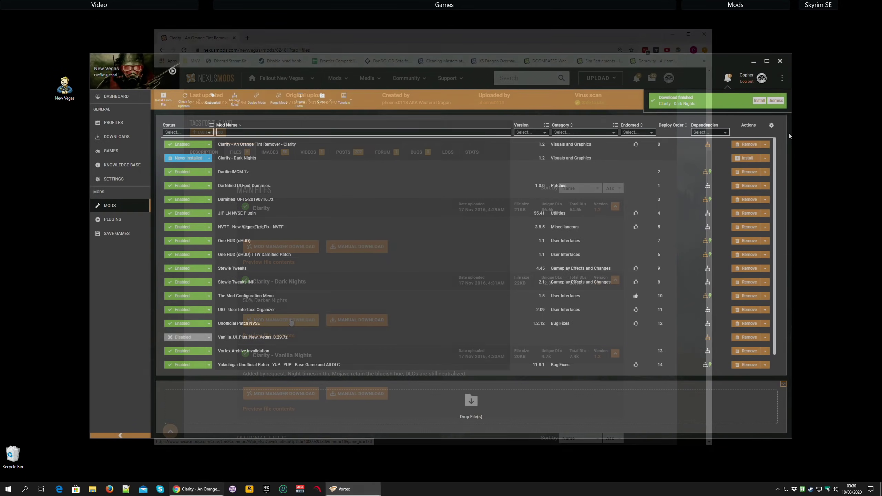
click(776, 101)
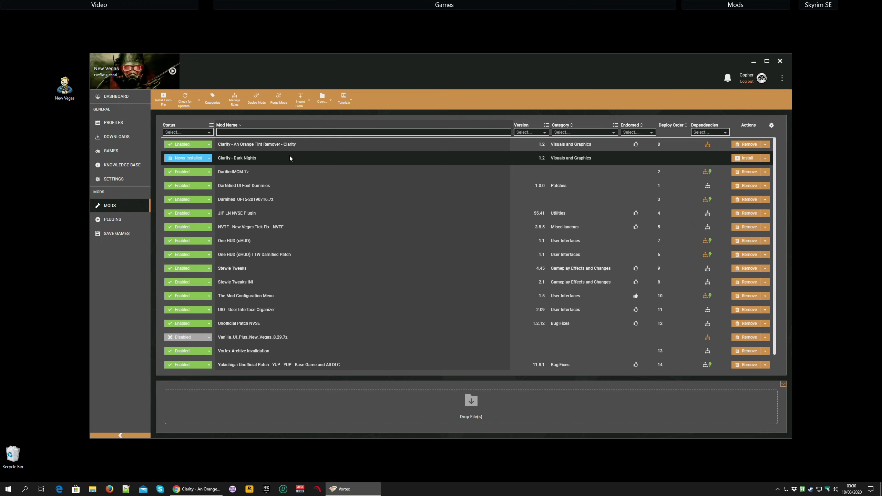
- Disable the standard Clarity mod, and install and enable Clarity - Dark Nights in its place
click(190, 144)
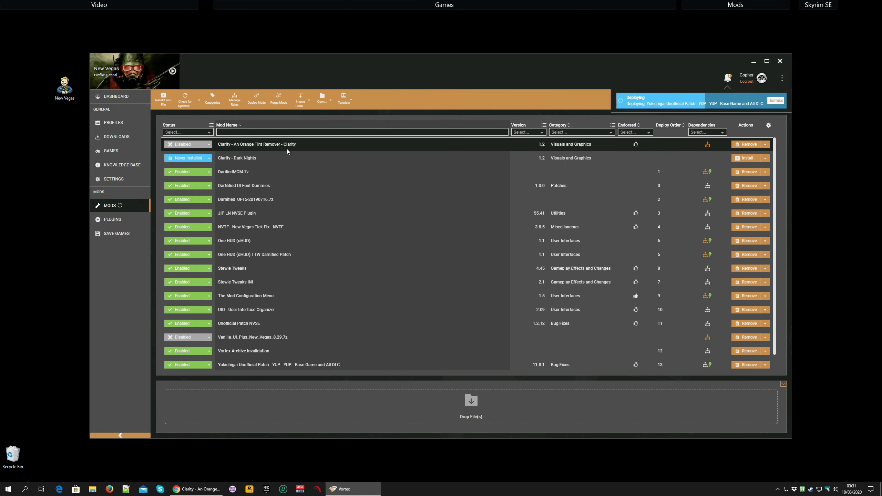
click(746, 159)
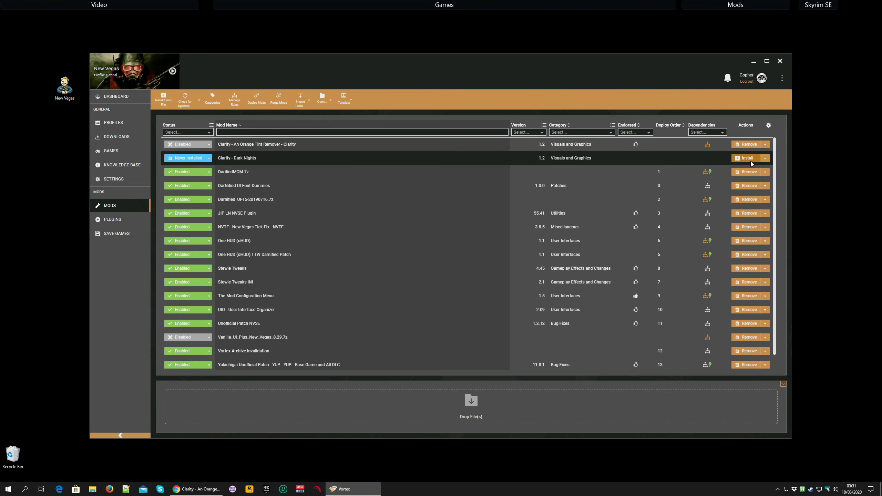
click(759, 101)
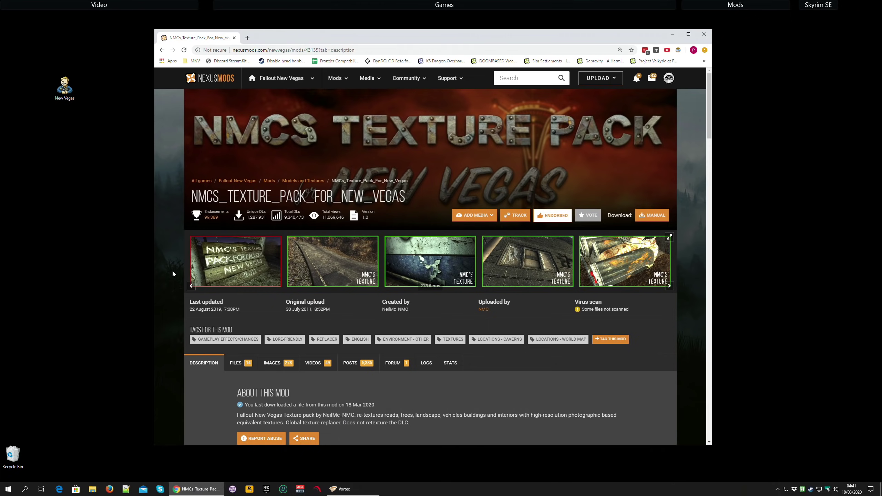
- Download, install and enable the NMCs Textures NV SMALL Pack SINGLE FILE FOR NMM from the NMCs texture pack page
scroll(173, 274, down, 5)
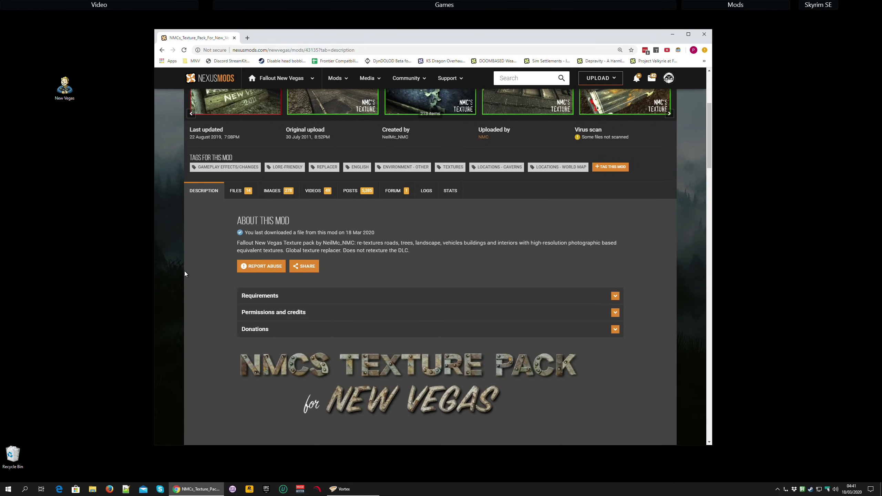
click(238, 192)
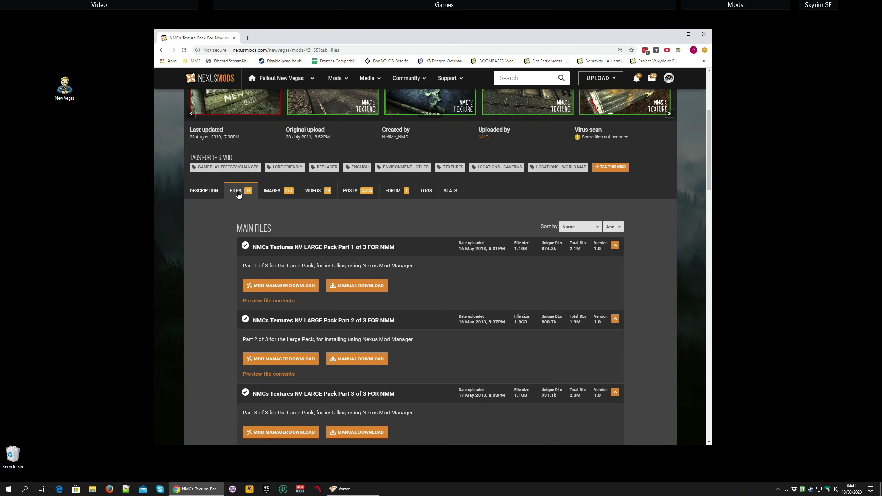
scroll(257, 209, down, 2)
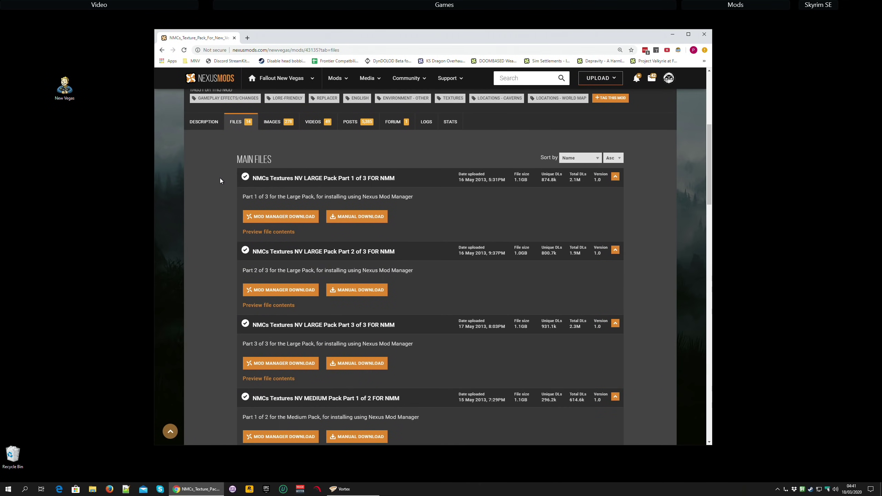
scroll(228, 253, down, 3)
scroll(229, 250, down, 8)
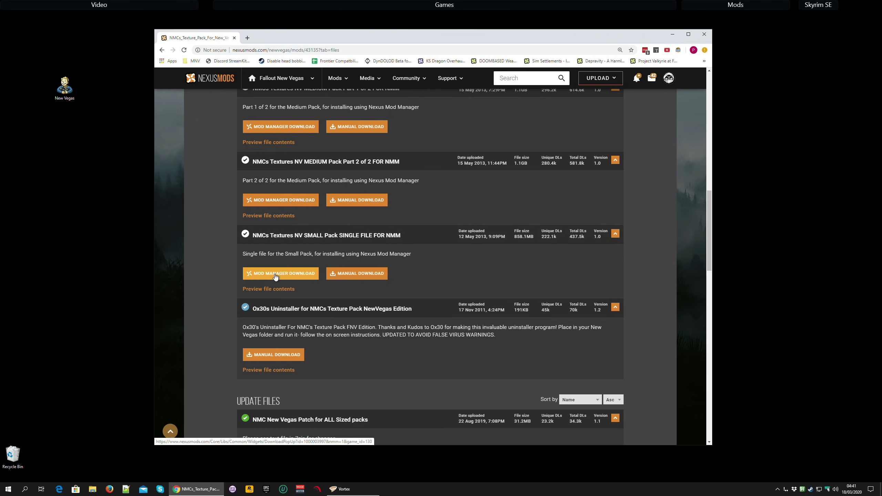
click(293, 275)
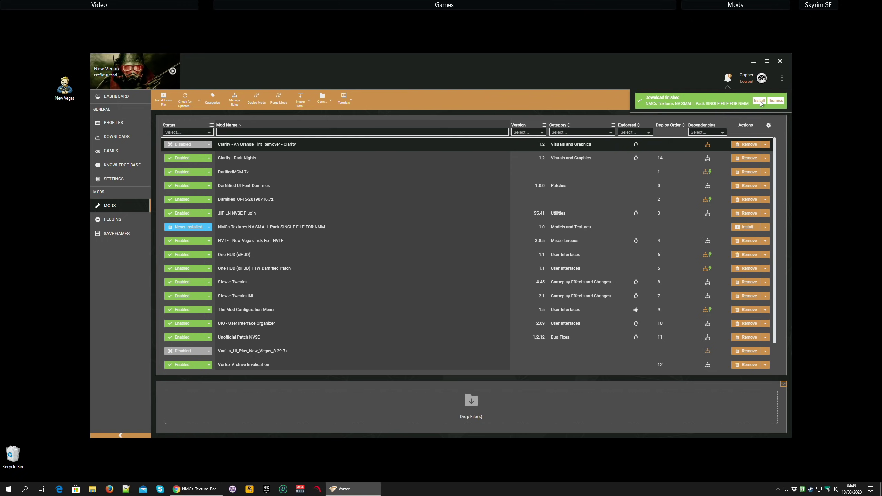
click(759, 101)
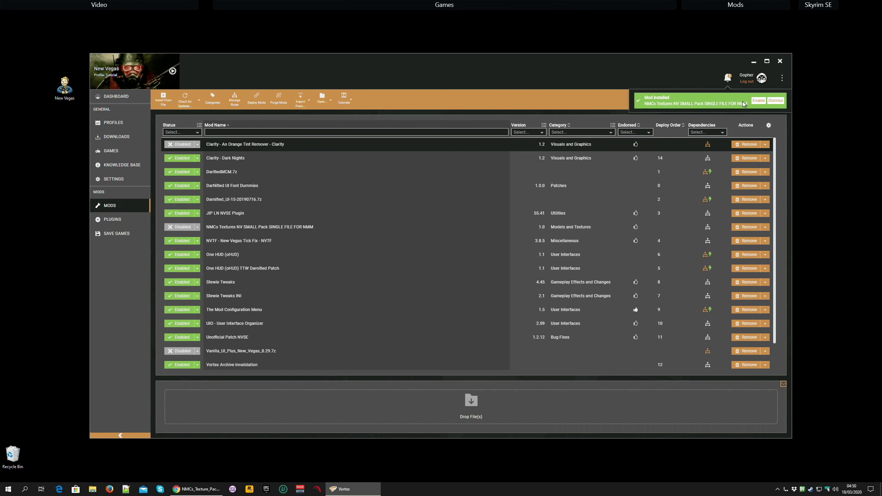
click(755, 101)
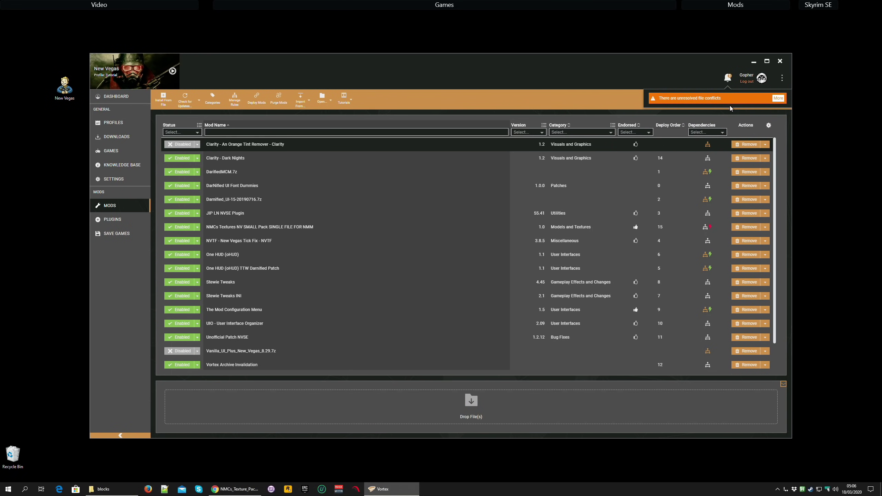
- Resolve the small texture pack's file conflict by setting it to load before the Yukichigai Unofficial Patch, and save the rule
mouse_move(711, 230)
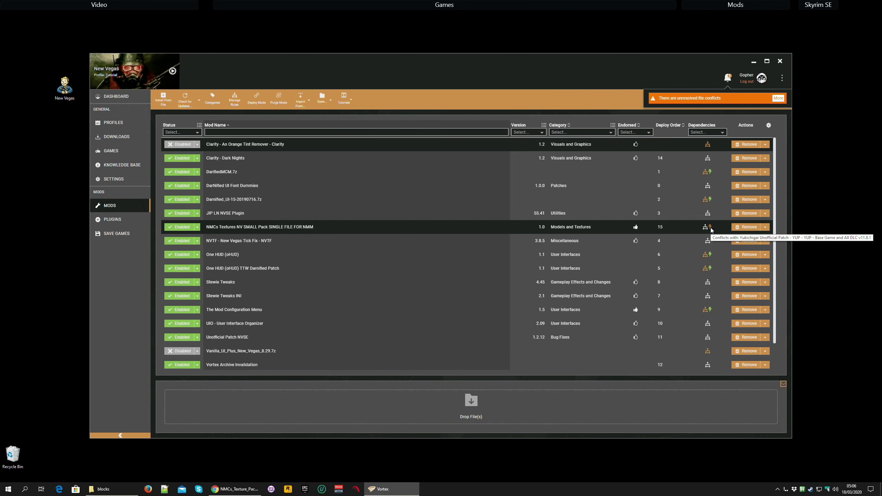
click(710, 229)
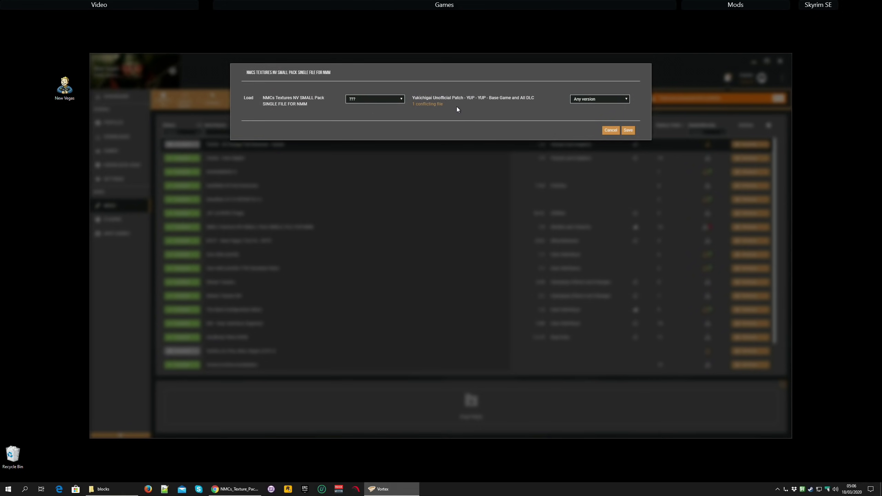
mouse_move(429, 105)
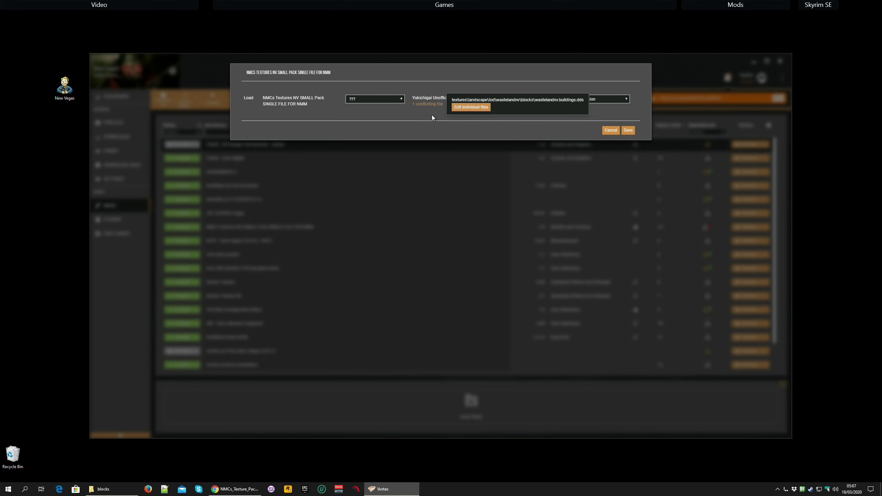
click(398, 100)
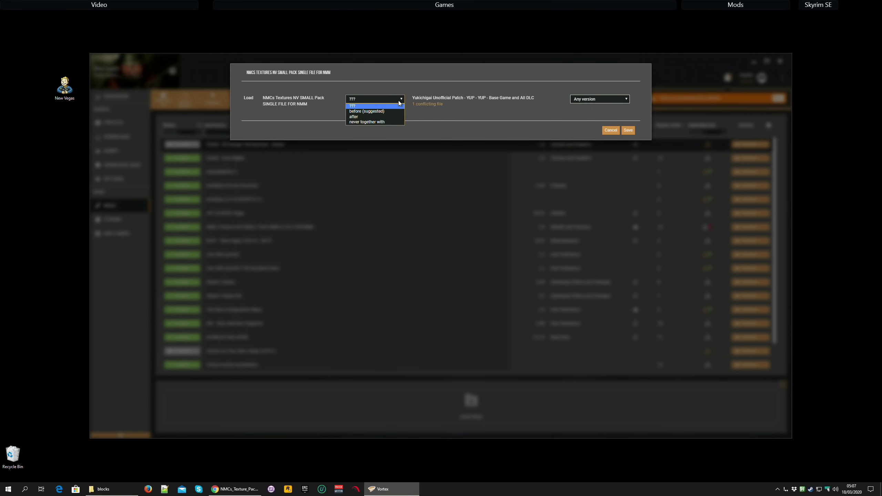
click(377, 112)
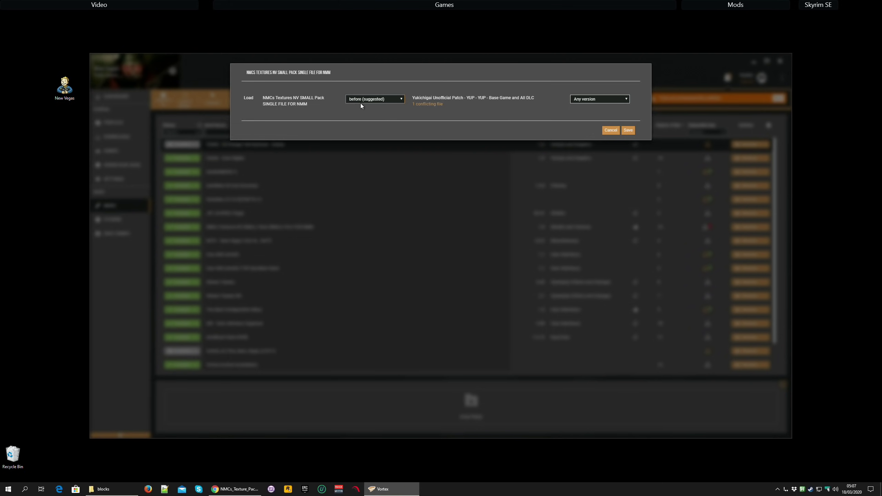
click(628, 130)
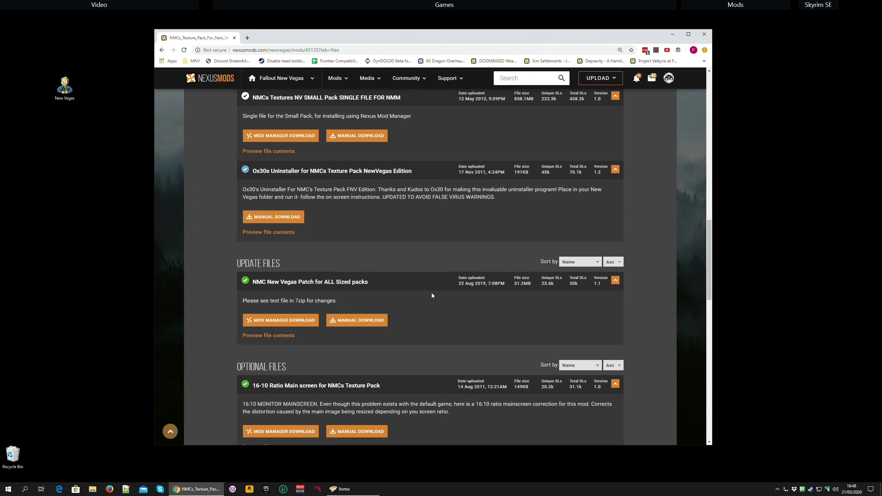
- Download, install and enable the update file NMC New Vegas Patch for ALL Sized packs
click(297, 325)
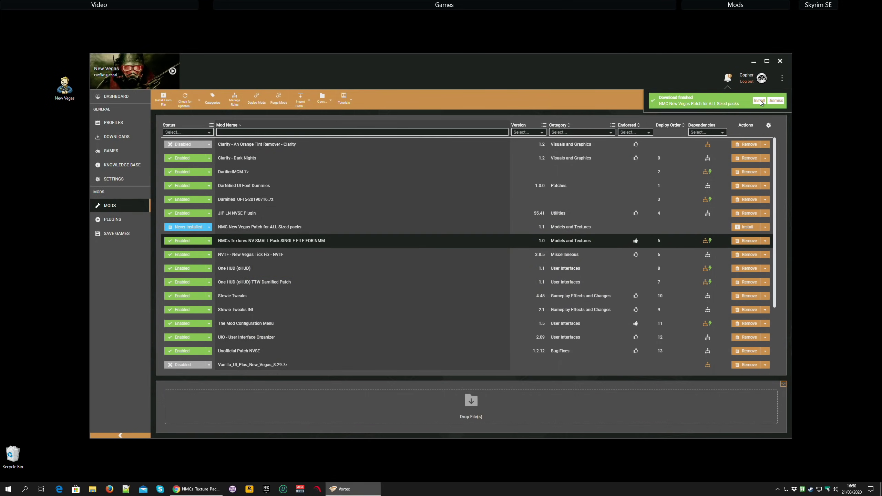
click(759, 99)
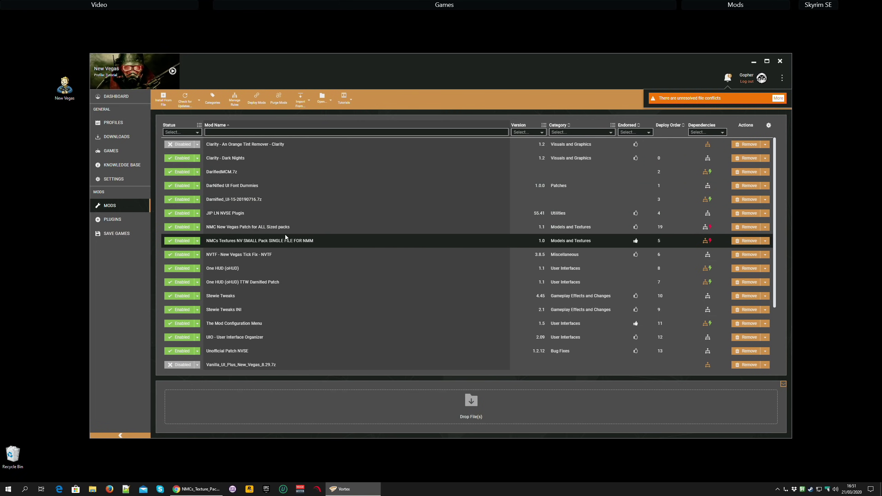
- Set NMC New Vegas Patch for ALL Sized packs to load after the NMCs Textures NV SMALL Pack, and save the rule
click(248, 228)
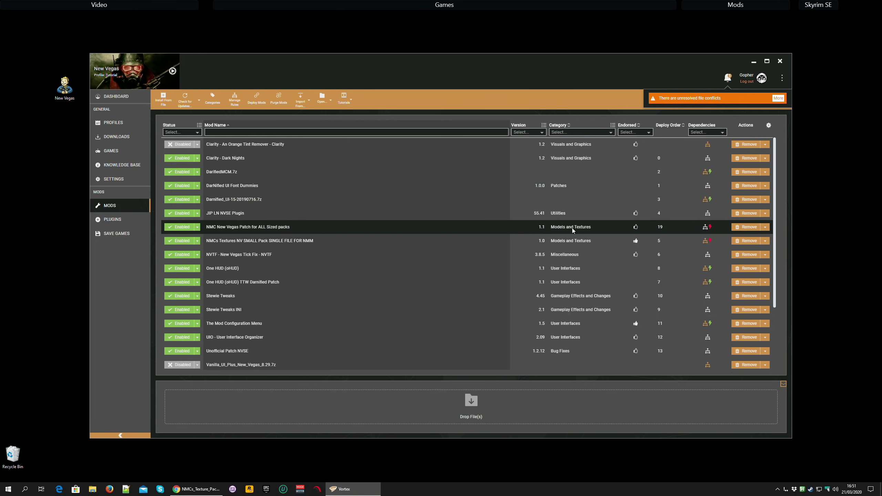
click(710, 227)
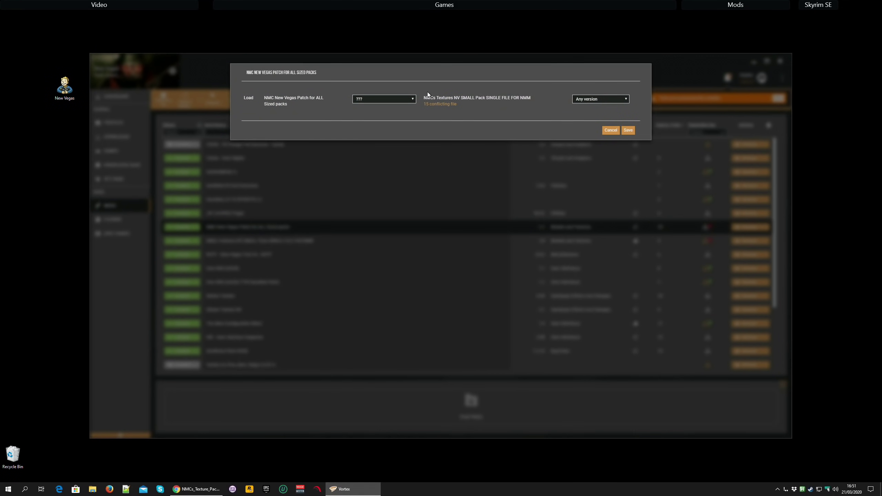
click(375, 117)
click(446, 105)
click(439, 120)
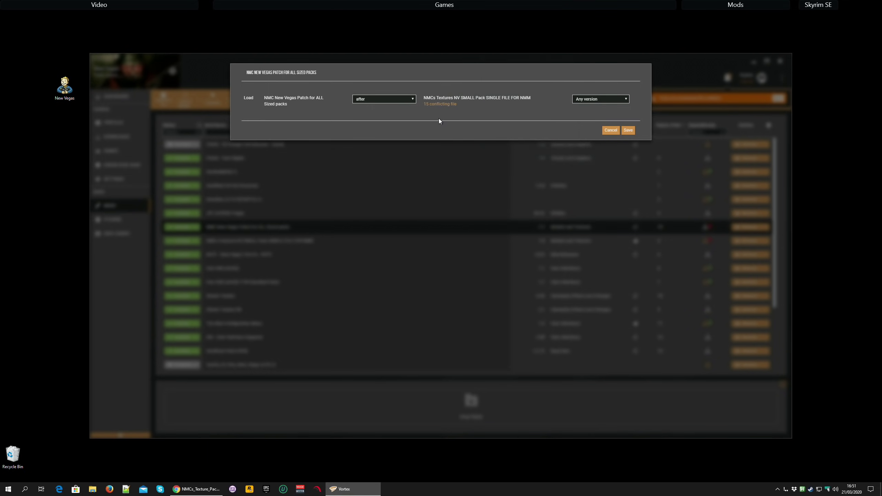
click(624, 132)
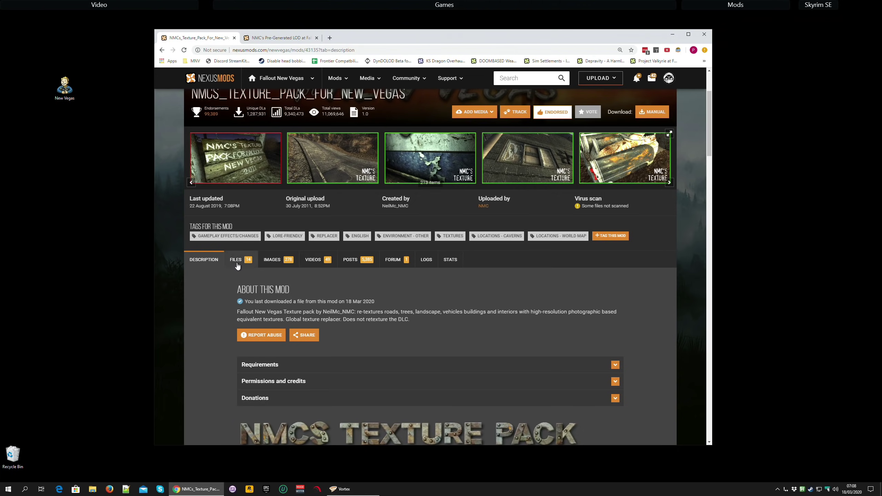
- Download Part 1 of 2 and Part 2 of 2 of the NMCs Textures NV MEDIUM Pack through the mod manager
click(237, 262)
scroll(260, 284, down, 8)
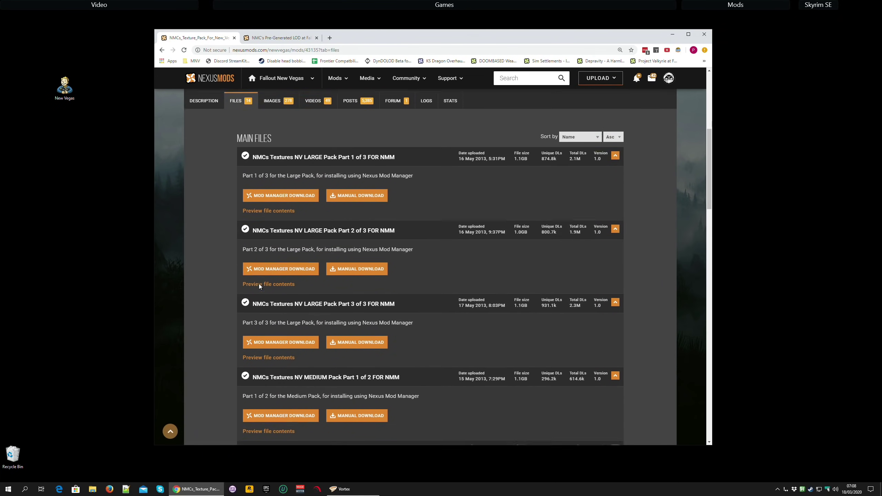
scroll(258, 287, down, 5)
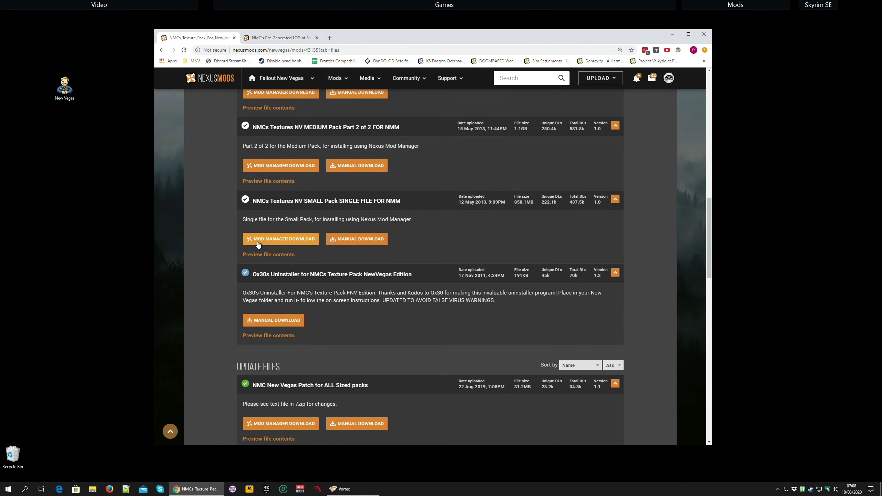
scroll(217, 226, up, 3)
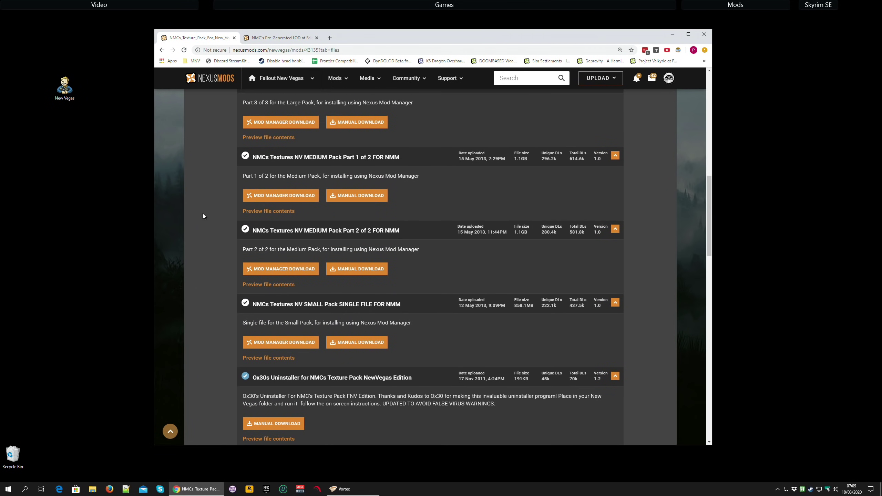
scroll(203, 214, up, 1)
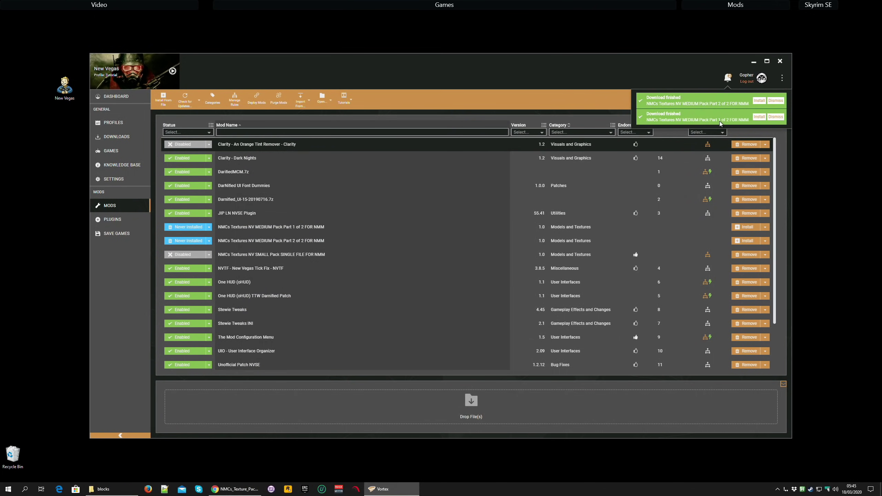
- Install and enable Part 1 of 2 and Part 2 of 2 of the NMCs Textures NV MEDIUM Pack
click(756, 117)
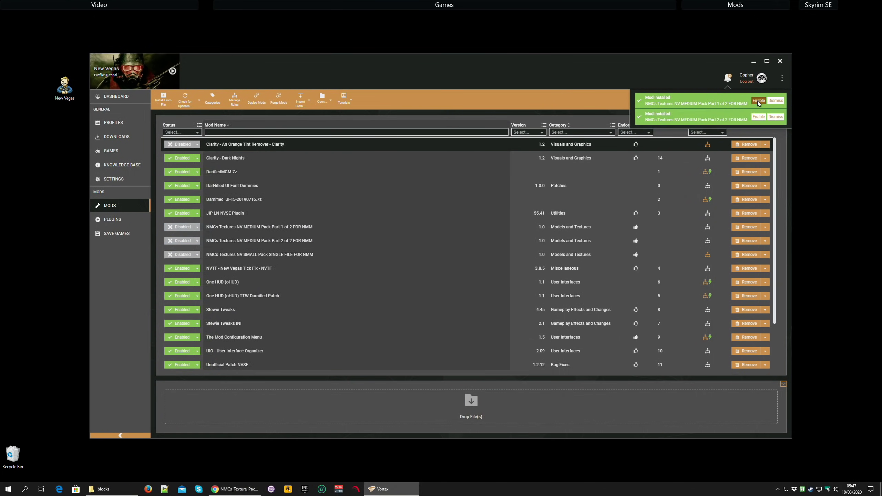
click(757, 101)
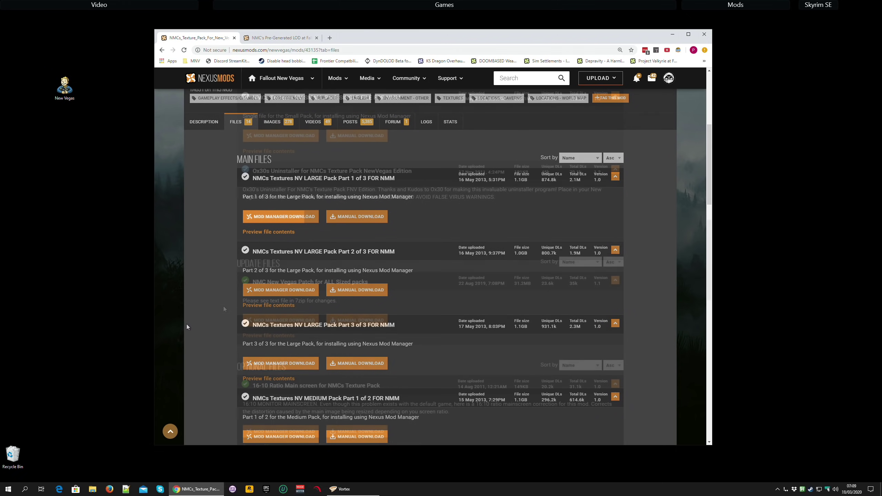
scroll(209, 313, down, 15)
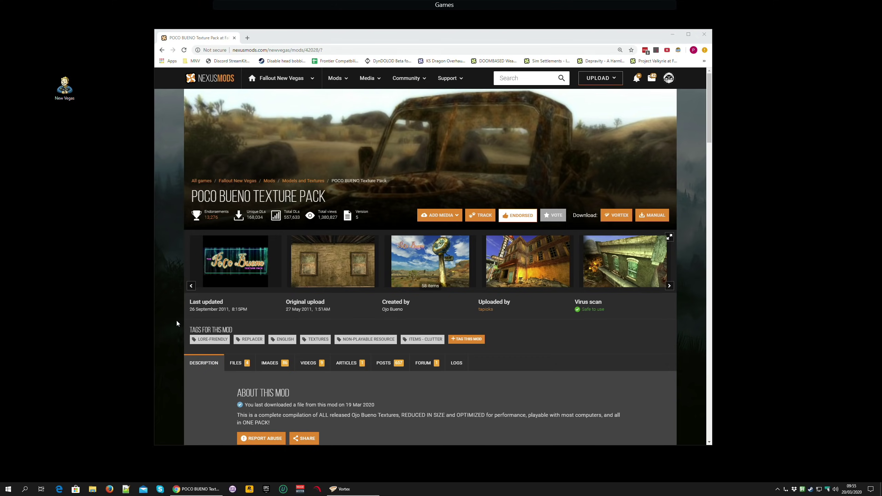
- Download the main file PocoBuenoTexturePackV5 from the POCO BUENO Texture Pack page through the mod manager, then install and enable it
scroll(177, 320, down, 4)
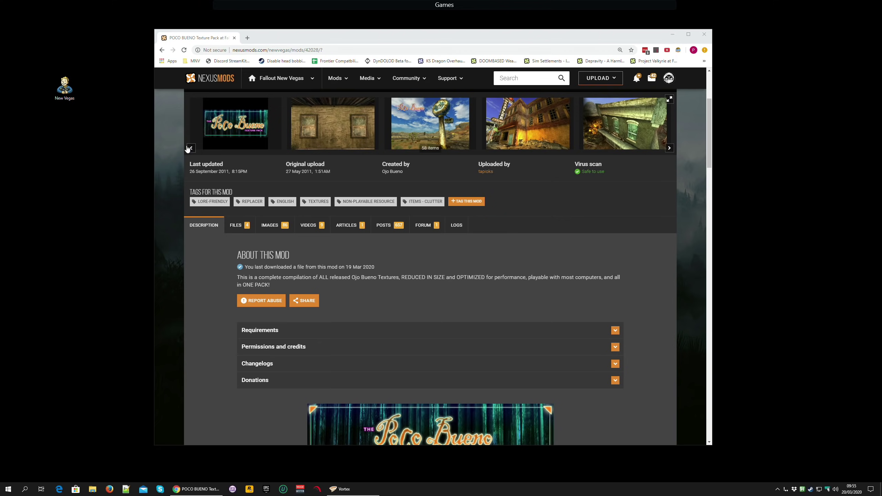
click(236, 229)
scroll(305, 243, down, 2)
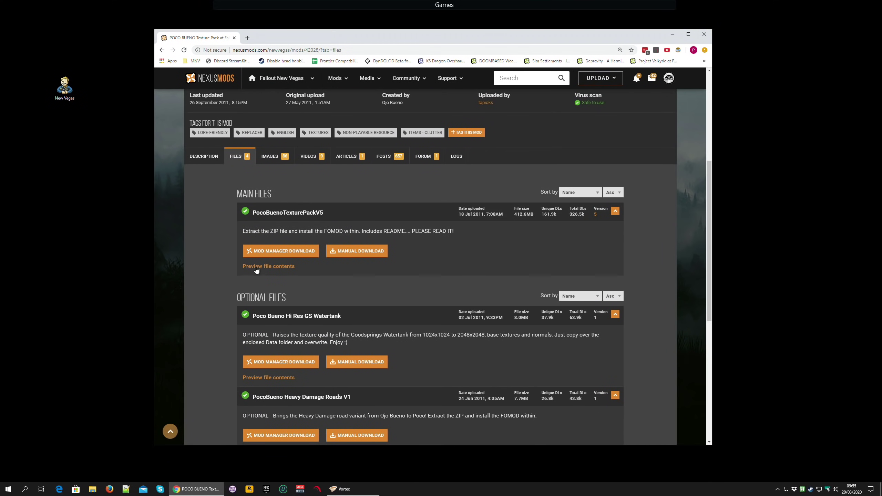
click(302, 254)
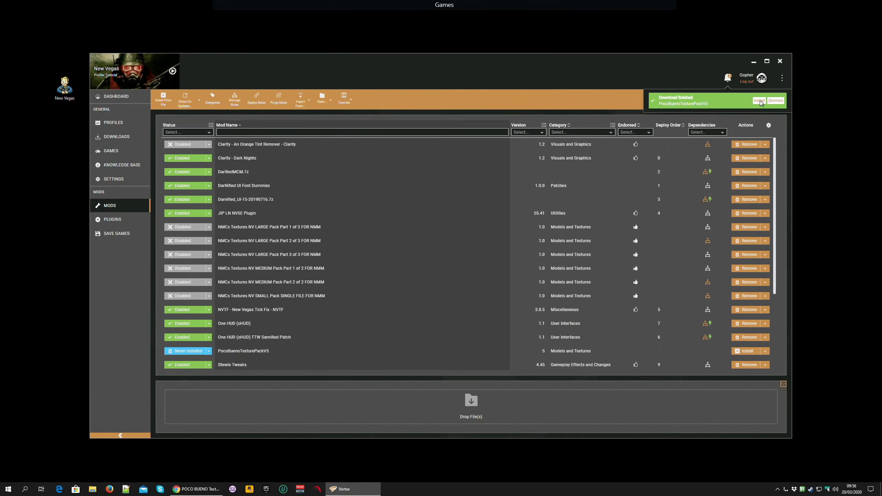
click(759, 101)
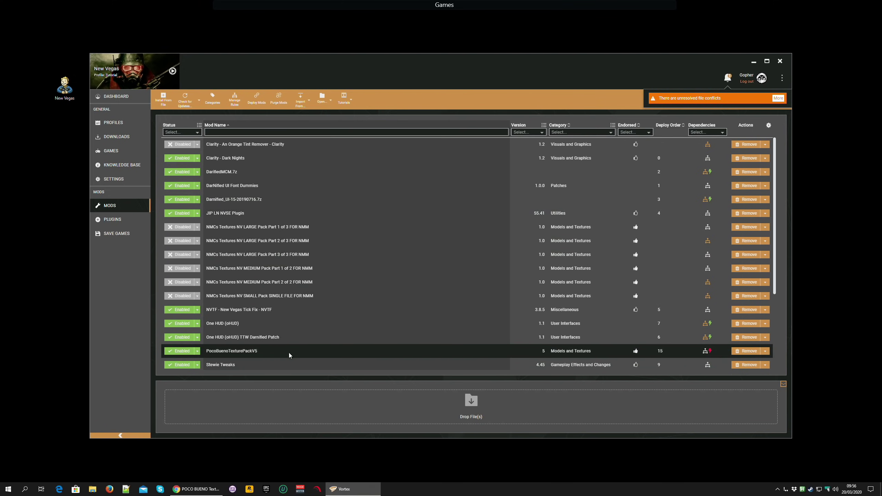
- Check PocoBuenoTexturePackV5's conflicting file, set it to load before the Yukichigai Unofficial Patch, save the rule, and launch New Vegas
click(709, 351)
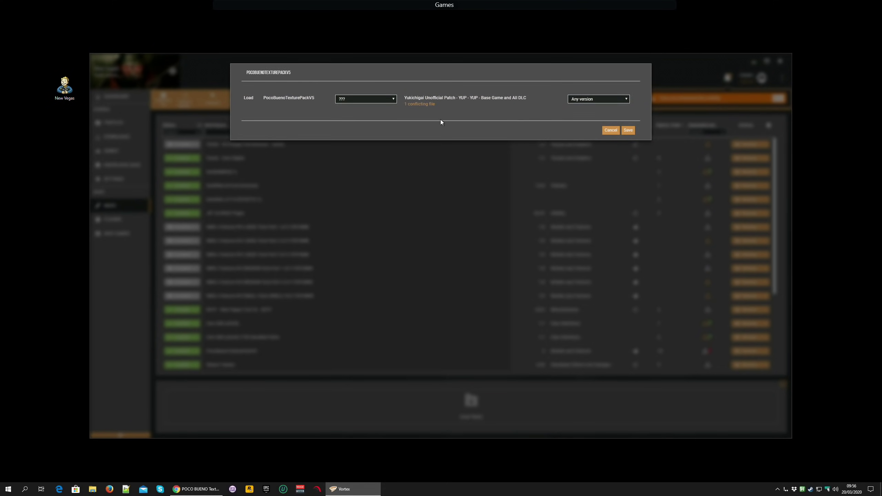
click(421, 105)
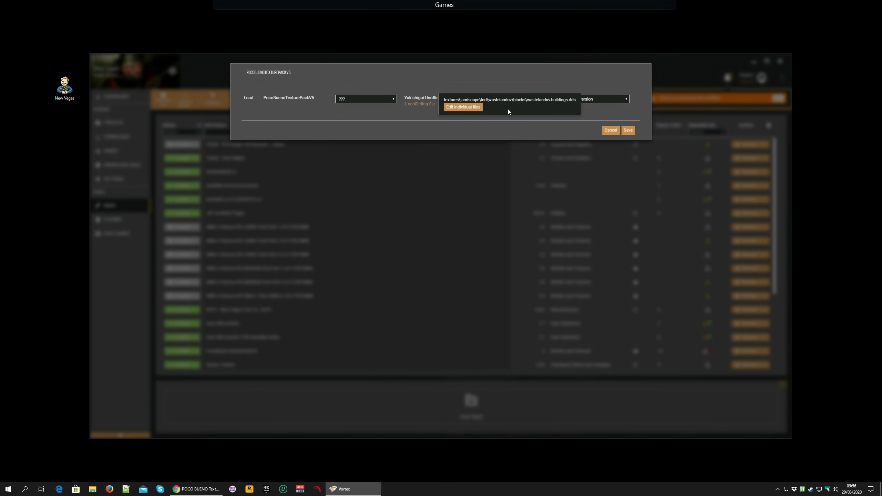
click(420, 108)
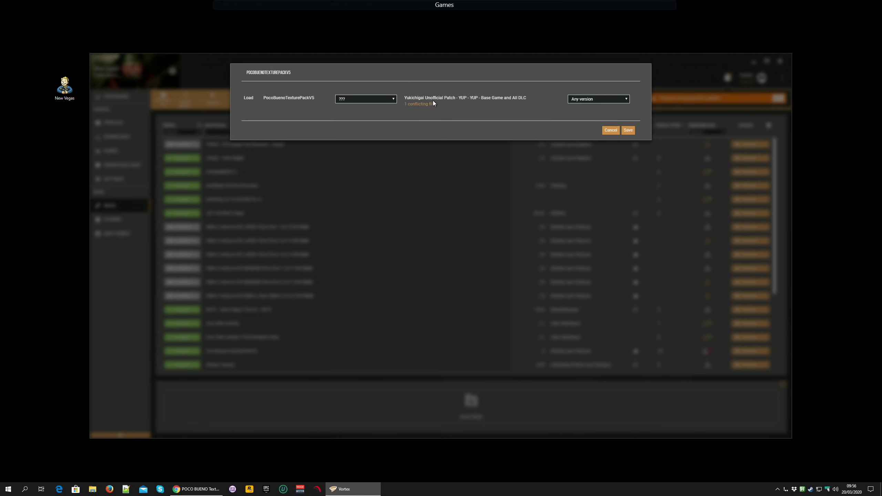
click(357, 98)
click(363, 112)
click(630, 132)
click(758, 109)
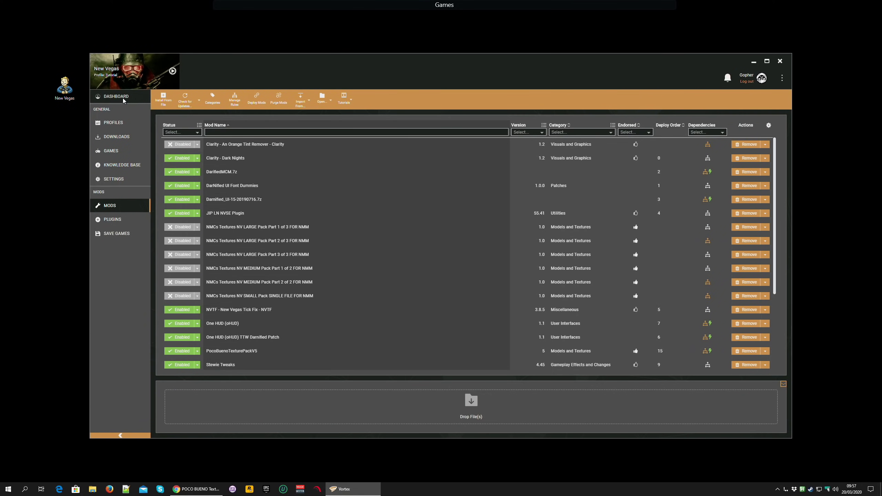
click(65, 96)
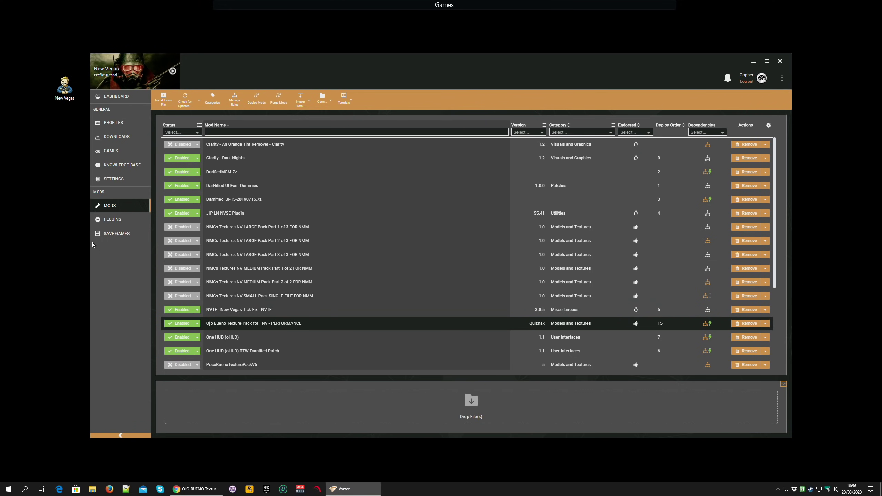
- Disable the nukacola-ojo.esp plugin installed by the Ojo Bueno texture pack
click(119, 221)
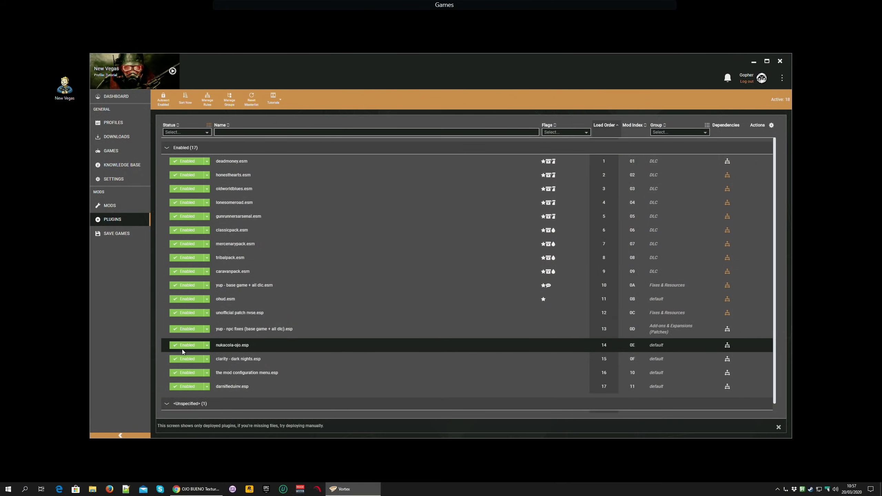
click(186, 345)
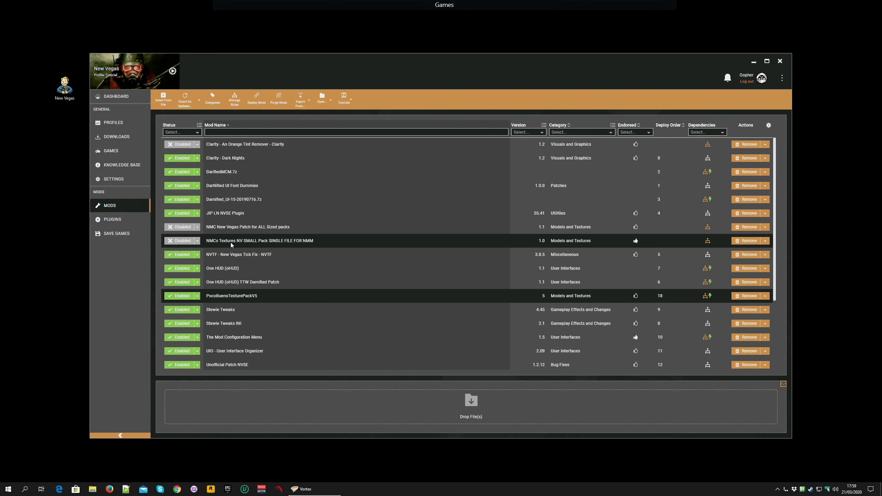
- Enable the NMCs Textures NV SMALL Pack and open the load-order choices for PocoBuenoTexturePackV5 against it
click(188, 241)
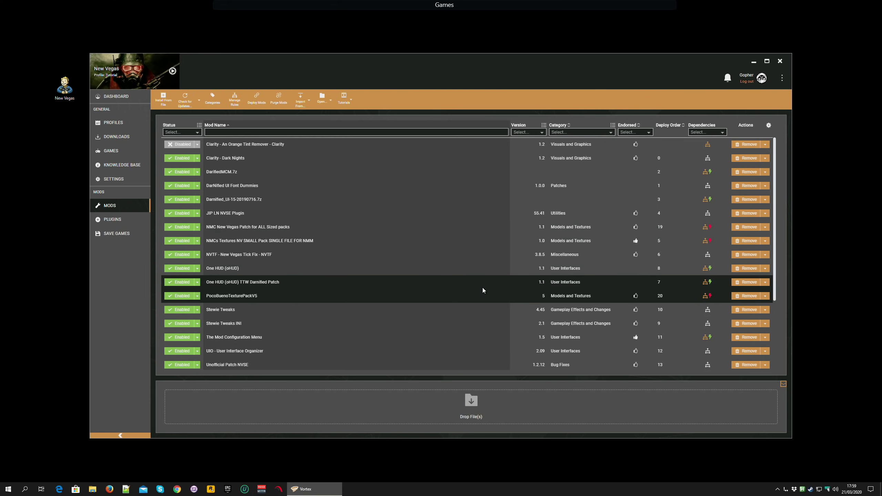
mouse_move(712, 295)
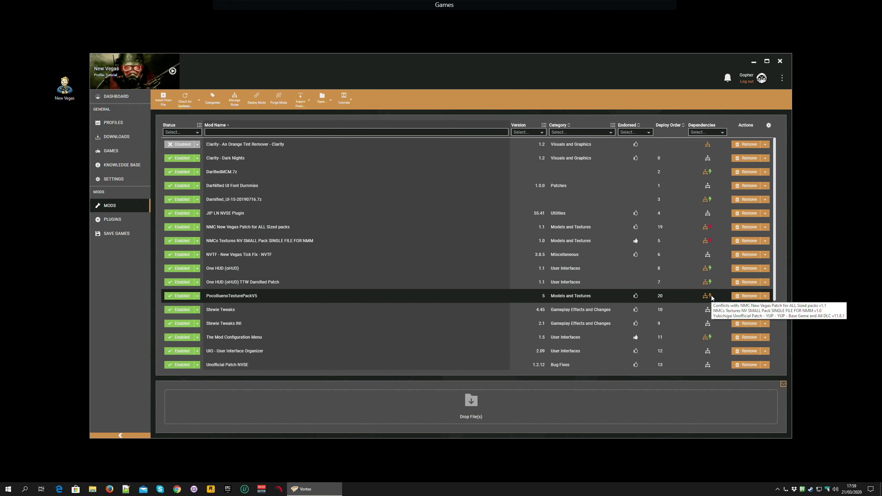
click(710, 296)
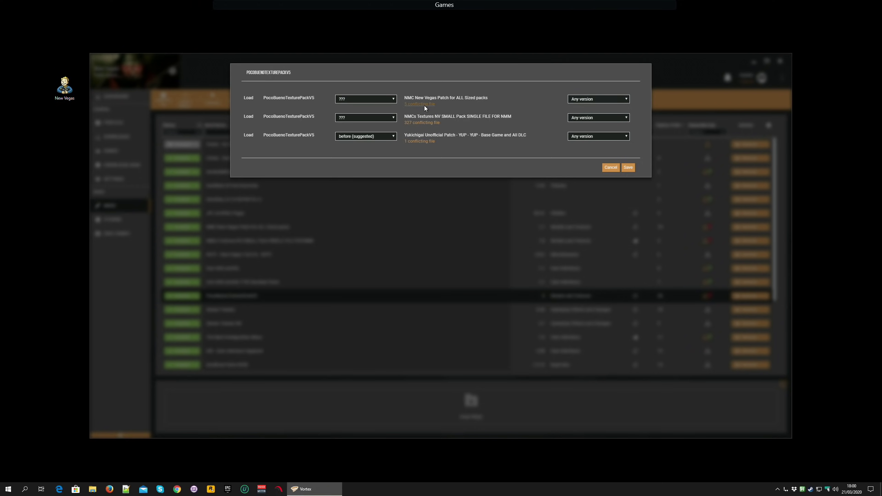
click(393, 120)
click(359, 120)
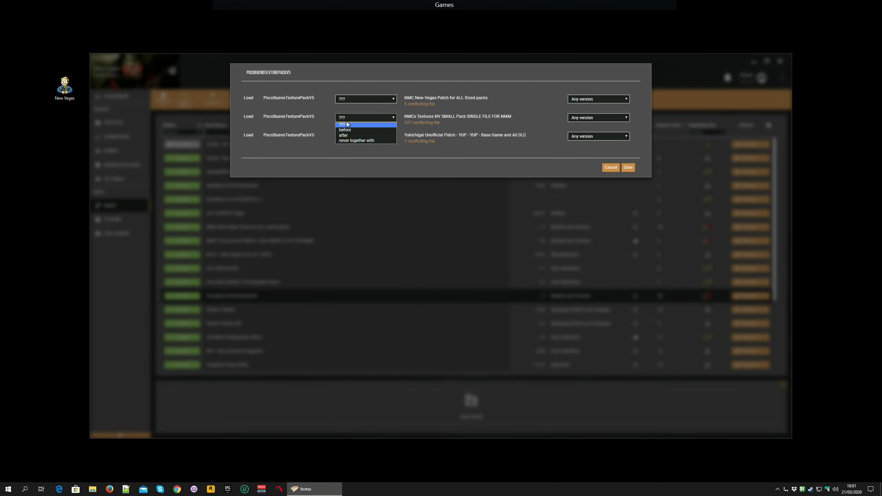